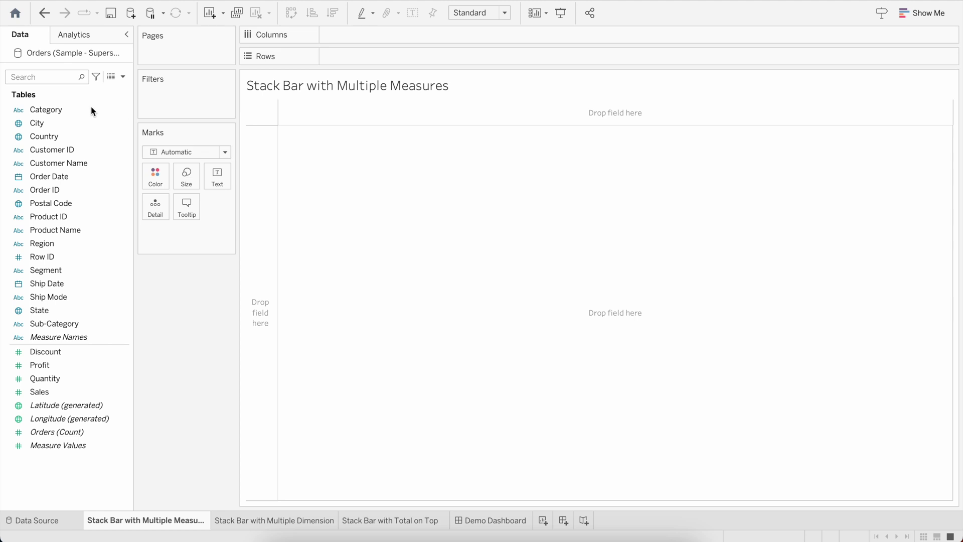
Put Category on Columns to create Furniture, Office Supplies and Technology columns.
{"action": "left_click", "coordinate": [52, 110]}
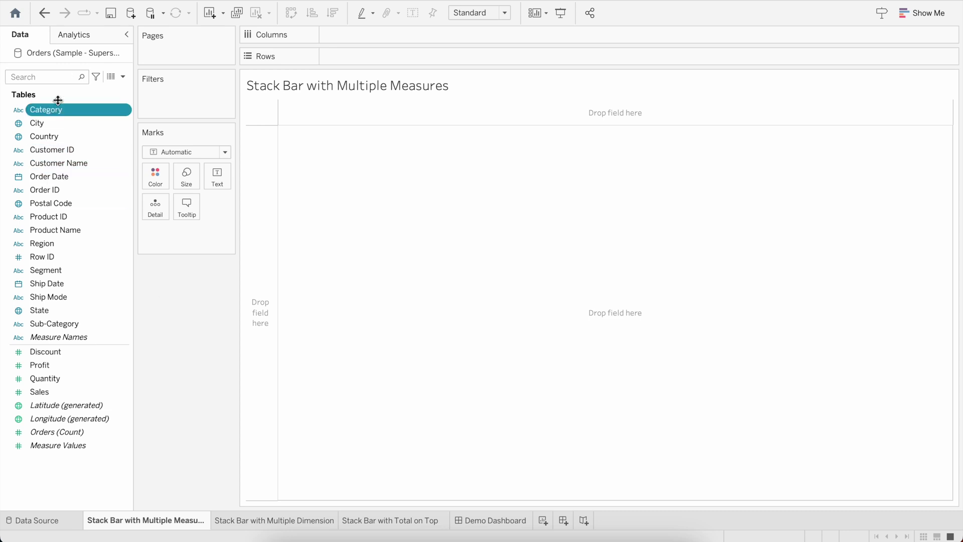
{"action": "left_click_drag", "start_coordinate": [57, 112], "coordinate": [379, 36]}
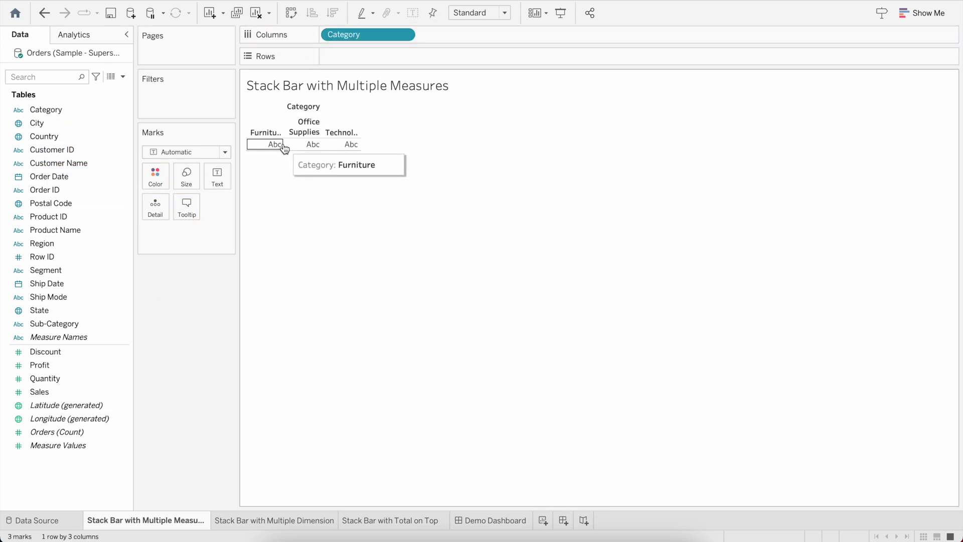
{"action": "mouse_move", "coordinate": [307, 146]}
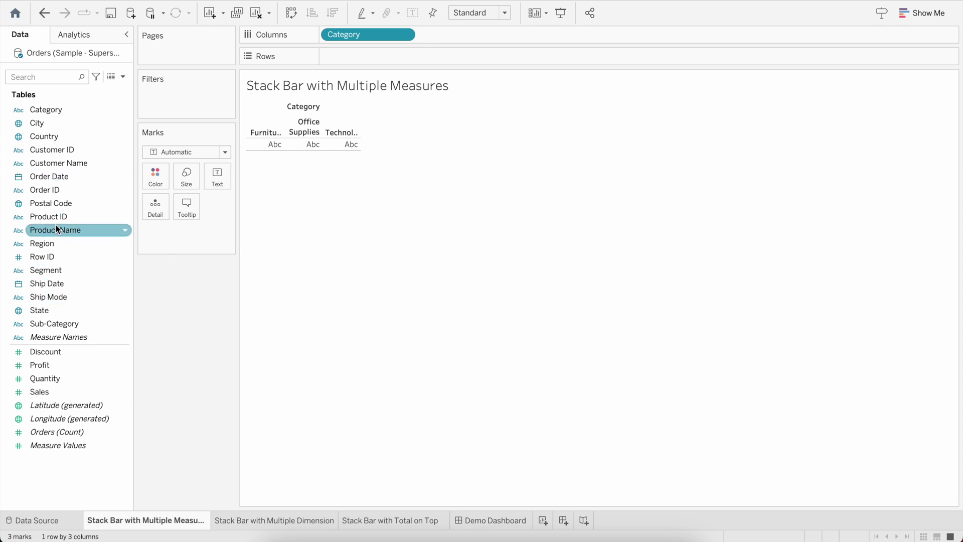
{"action": "left_click", "coordinate": [63, 341]}
Filter Measure Names to Profit and Sales only, excluding Discount, Count of Orders and Quantity.
{"action": "left_click_drag", "start_coordinate": [63, 341], "coordinate": [191, 96]}
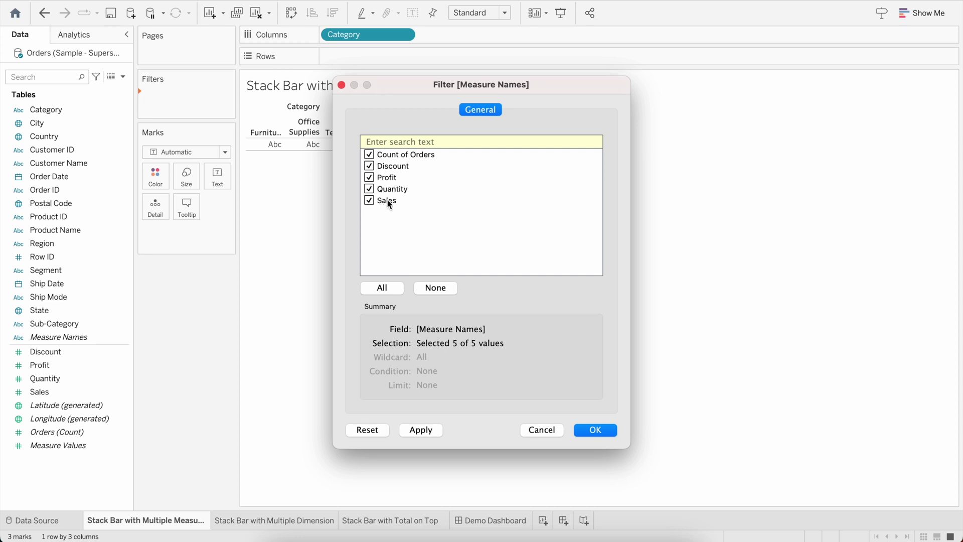
{"action": "left_click", "coordinate": [369, 166]}
{"action": "left_click", "coordinate": [375, 155]}
{"action": "left_click", "coordinate": [369, 190]}
{"action": "left_click", "coordinate": [426, 430]}
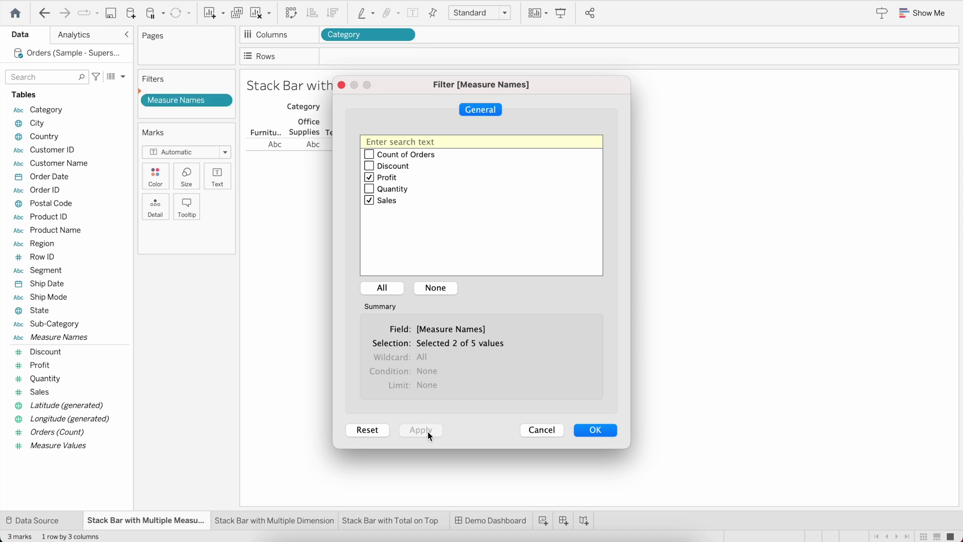
{"action": "left_click", "coordinate": [606, 432]}
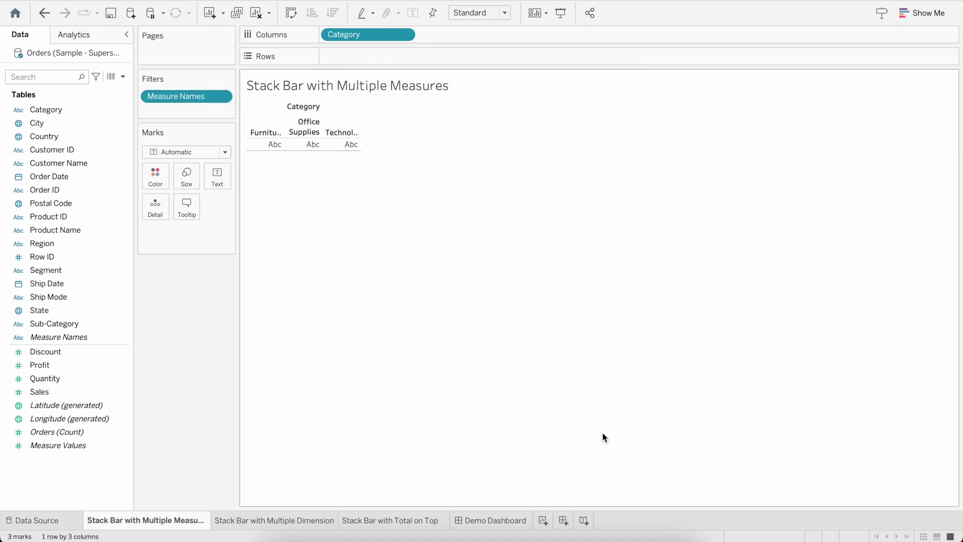
{"action": "left_click", "coordinate": [118, 405]}
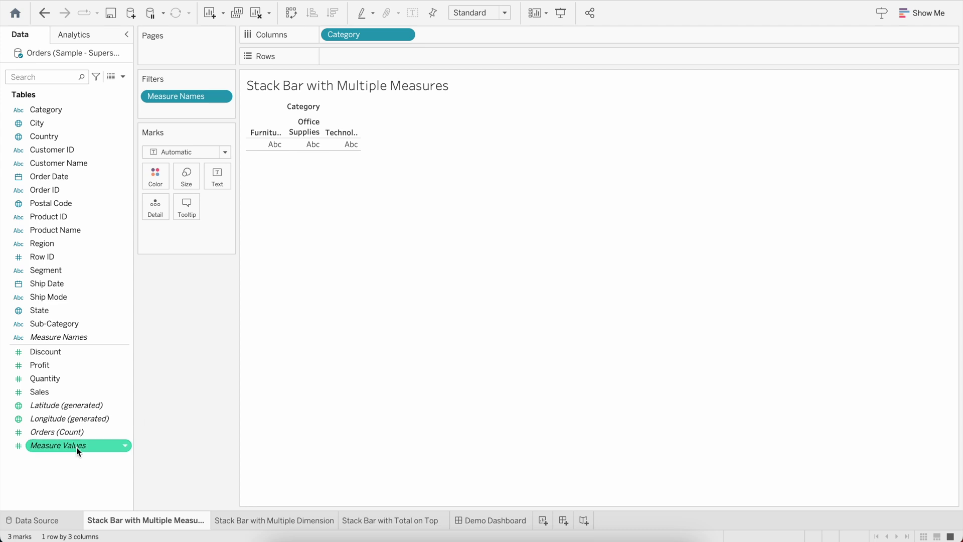
Put Measure Values on Rows, giving bars of 742,000, 719,047 and 836,154 per Category.
{"action": "left_click_drag", "start_coordinate": [76, 446], "coordinate": [382, 198]}
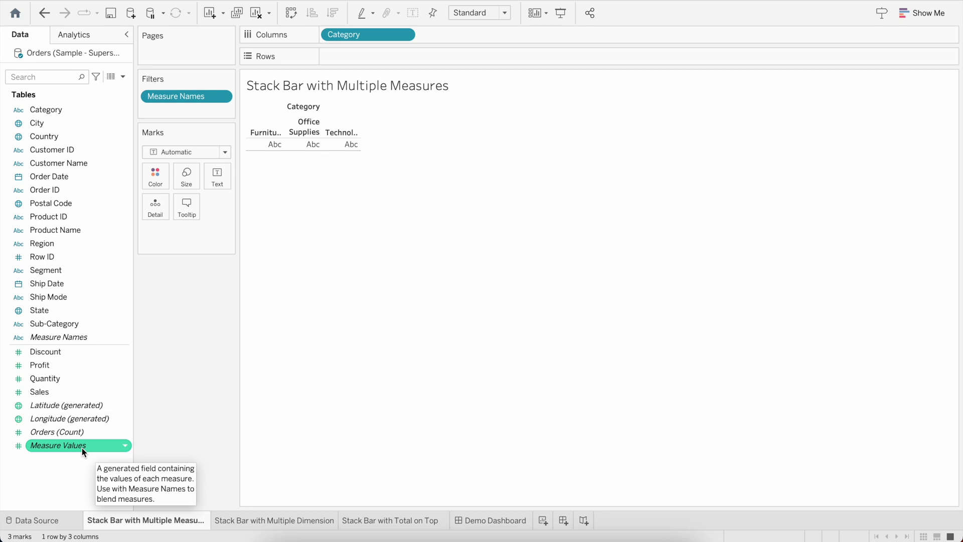
{"action": "left_click_drag", "start_coordinate": [83, 448], "coordinate": [423, 59]}
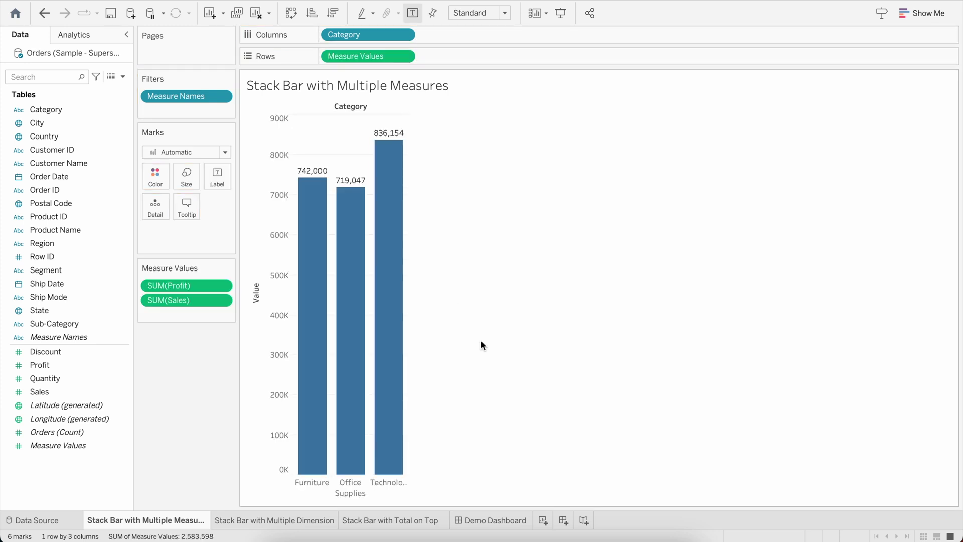
{"action": "mouse_move", "coordinate": [318, 257]}
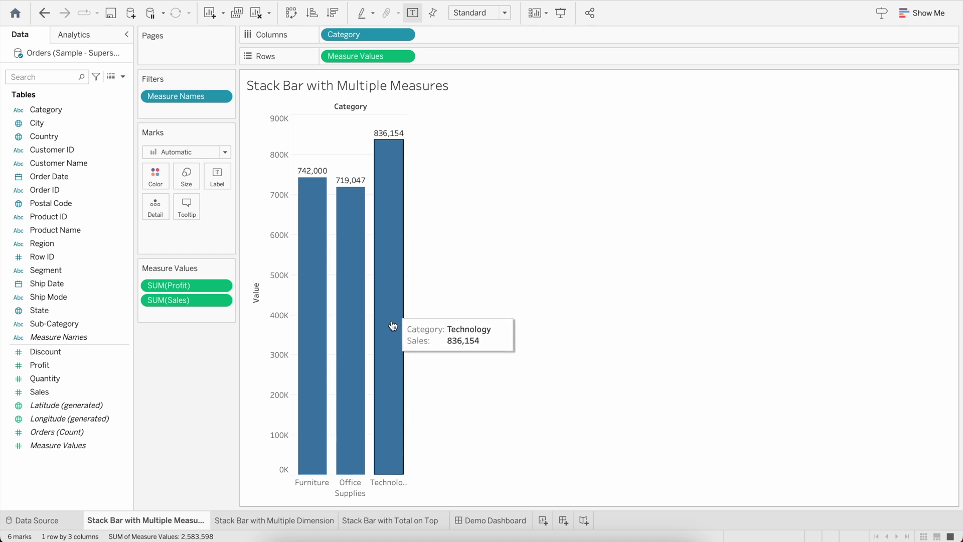
{"action": "mouse_move", "coordinate": [340, 468]}
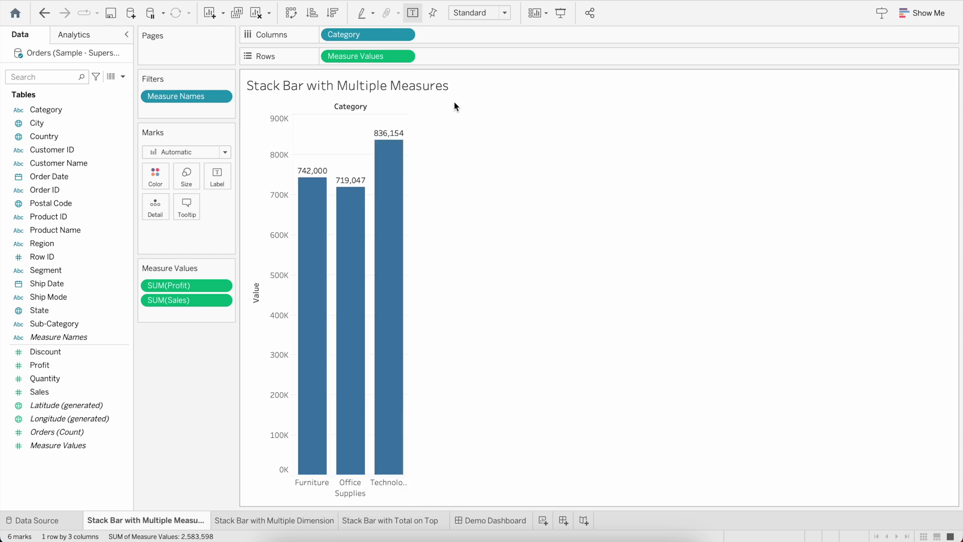
{"action": "mouse_move", "coordinate": [389, 182]}
{"action": "mouse_move", "coordinate": [309, 305]}
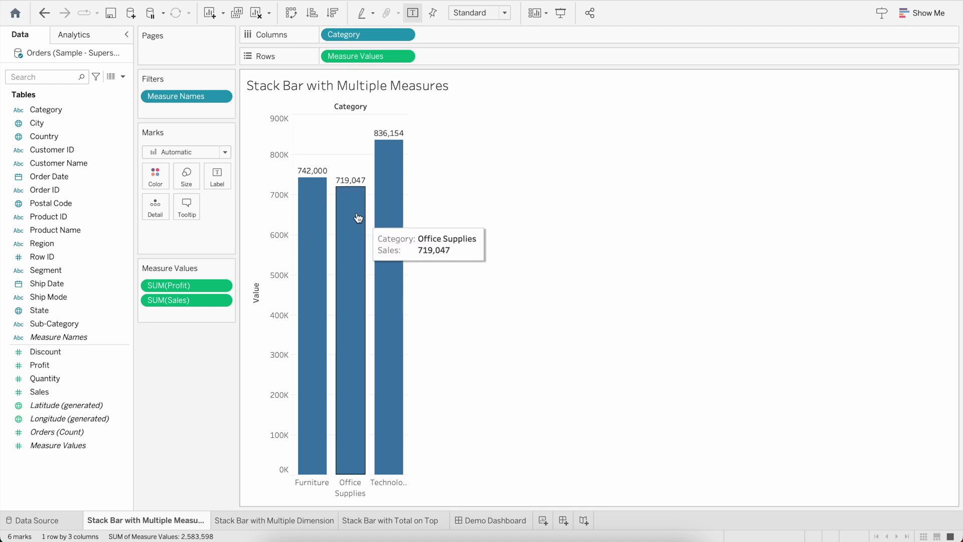
{"action": "mouse_move", "coordinate": [318, 177]}
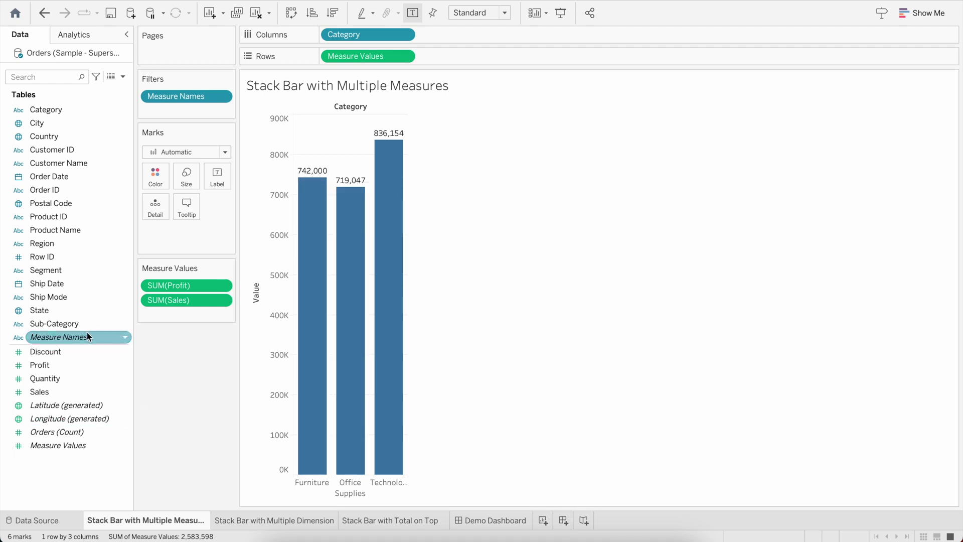
{"action": "left_click", "coordinate": [55, 343]}
Colour the bars by Measure Names, fit the chart to view width, and narrow the bars.
{"action": "left_click_drag", "start_coordinate": [55, 342], "coordinate": [157, 180]}
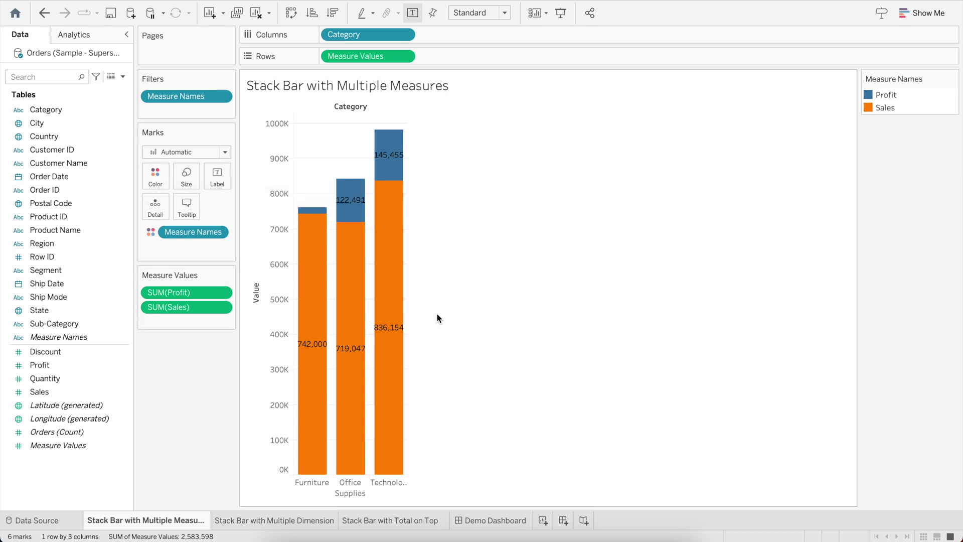
{"action": "left_click", "coordinate": [504, 12]}
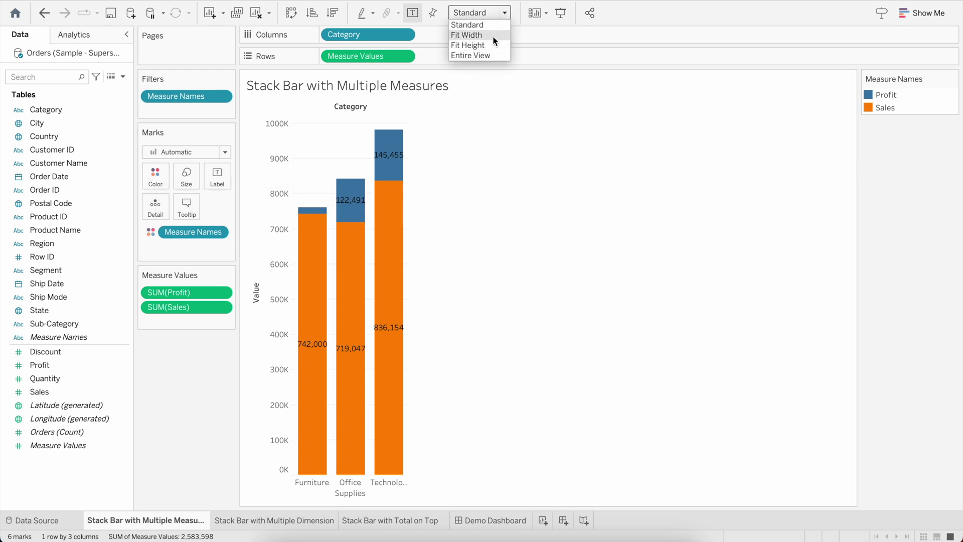
{"action": "left_click", "coordinate": [493, 35]}
{"action": "left_click", "coordinate": [187, 176]}
{"action": "left_click_drag", "start_coordinate": [256, 210], "coordinate": [237, 210]}
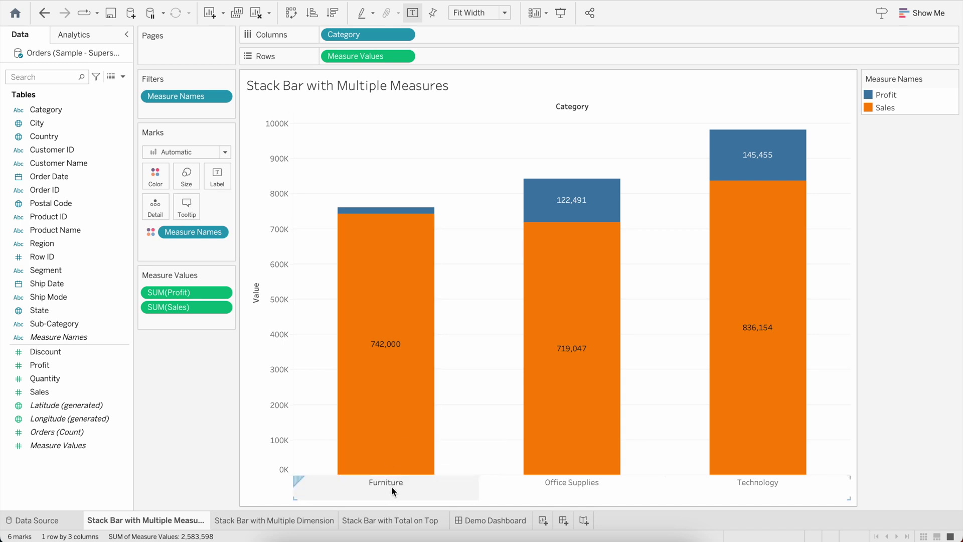
Switch to the empty Stack Bar with Multiple Dimension sheet and back to the Profit/Sales chart.
{"action": "mouse_move", "coordinate": [391, 378]}
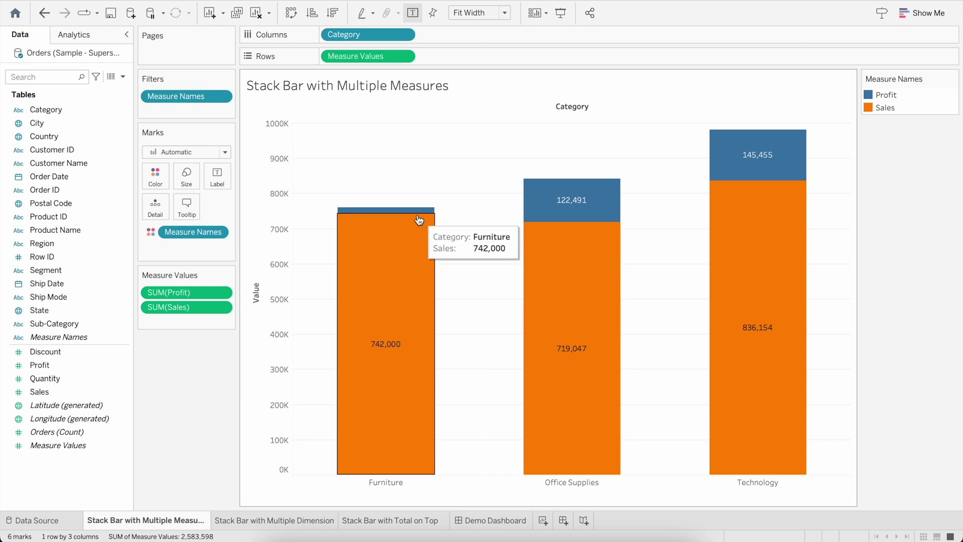
{"action": "mouse_move", "coordinate": [410, 215]}
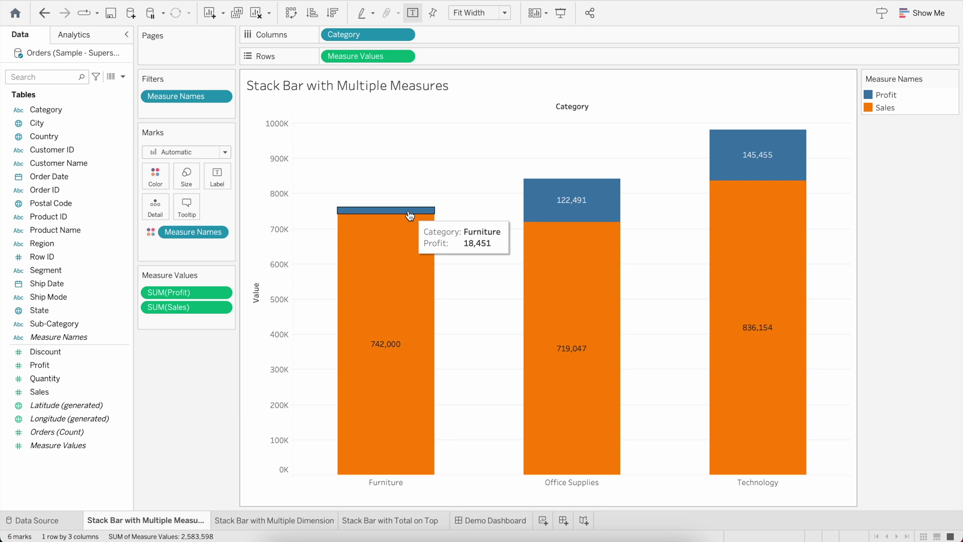
{"action": "mouse_move", "coordinate": [394, 247]}
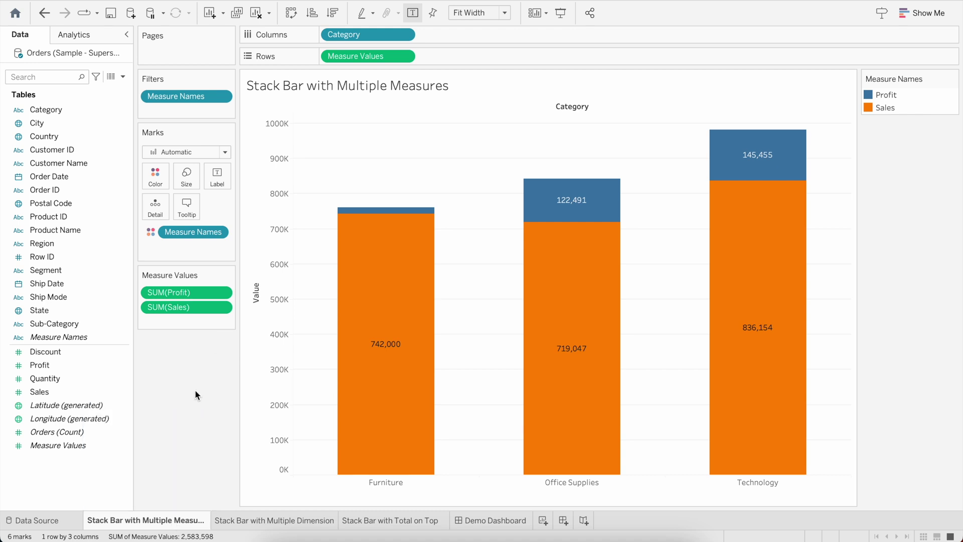
{"action": "mouse_move", "coordinate": [265, 526]}
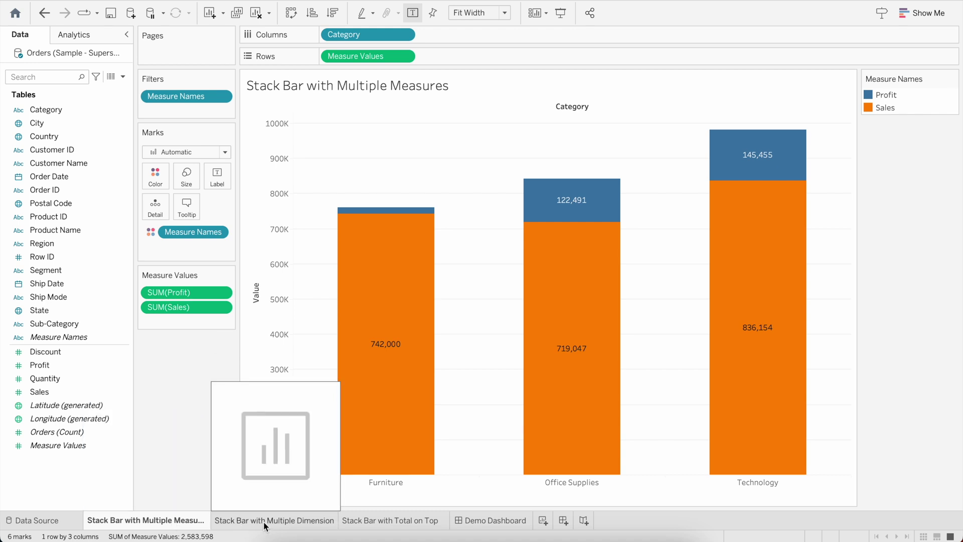
{"action": "left_click", "coordinate": [265, 521]}
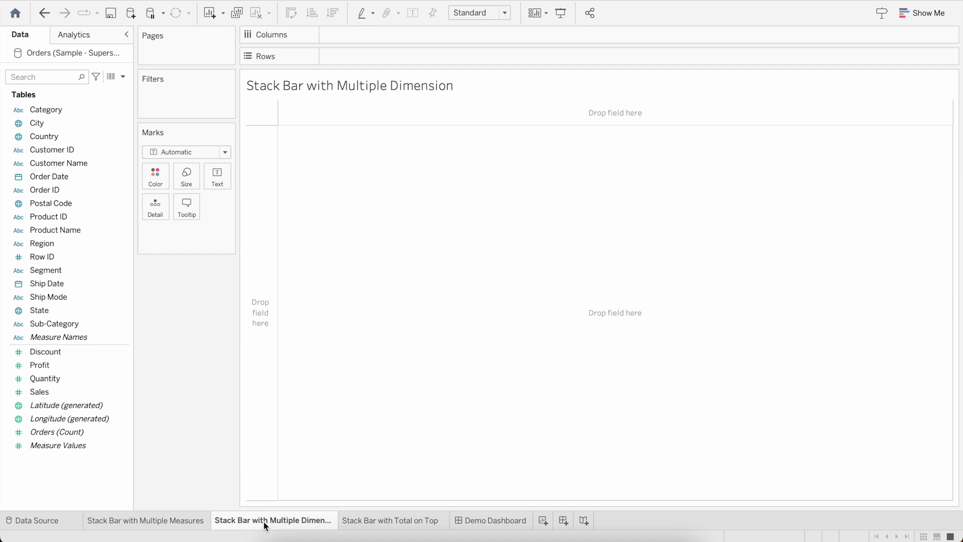
{"action": "left_click", "coordinate": [178, 520]}
{"action": "mouse_move", "coordinate": [379, 215]}
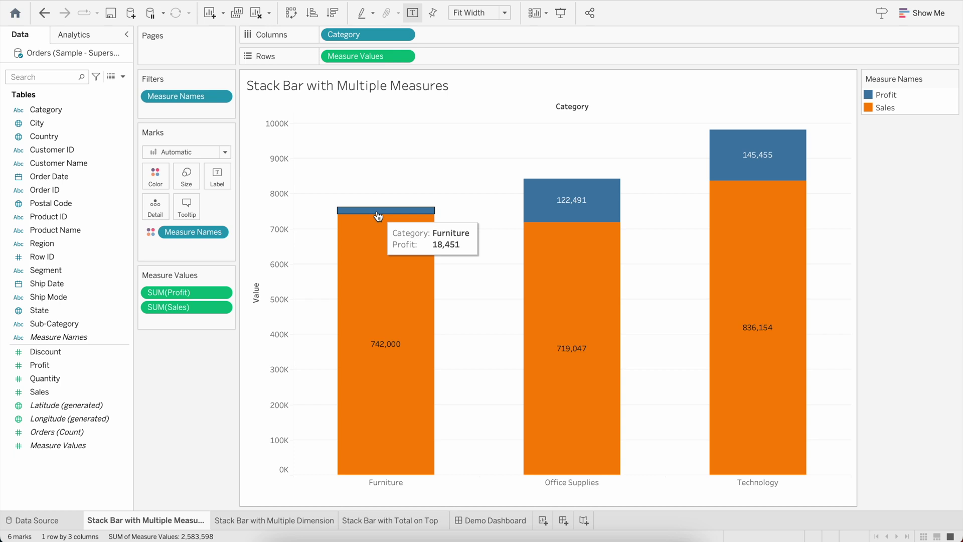
{"action": "mouse_move", "coordinate": [274, 520]}
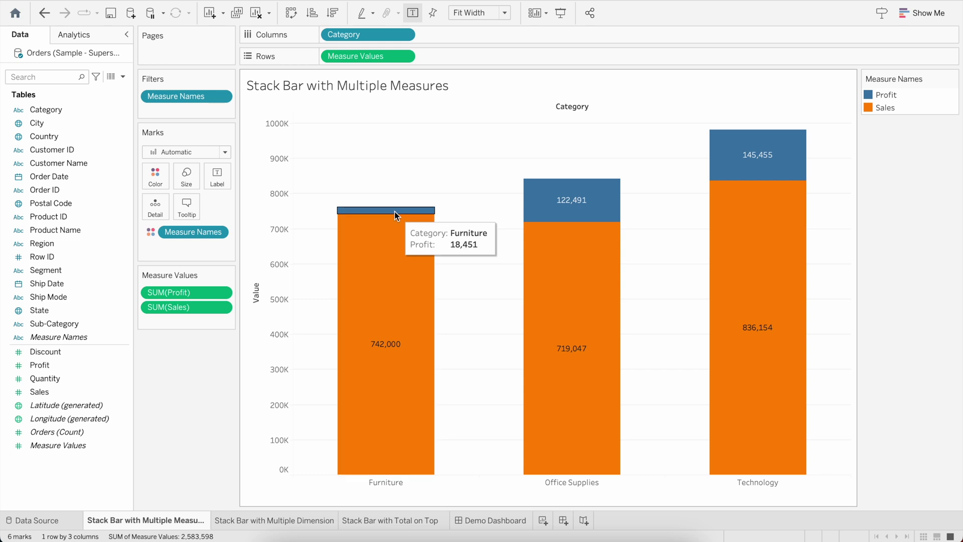
On the Multiple Dimension sheet, put Category on Columns and Sales on Rows.
{"action": "left_click", "coordinate": [276, 521]}
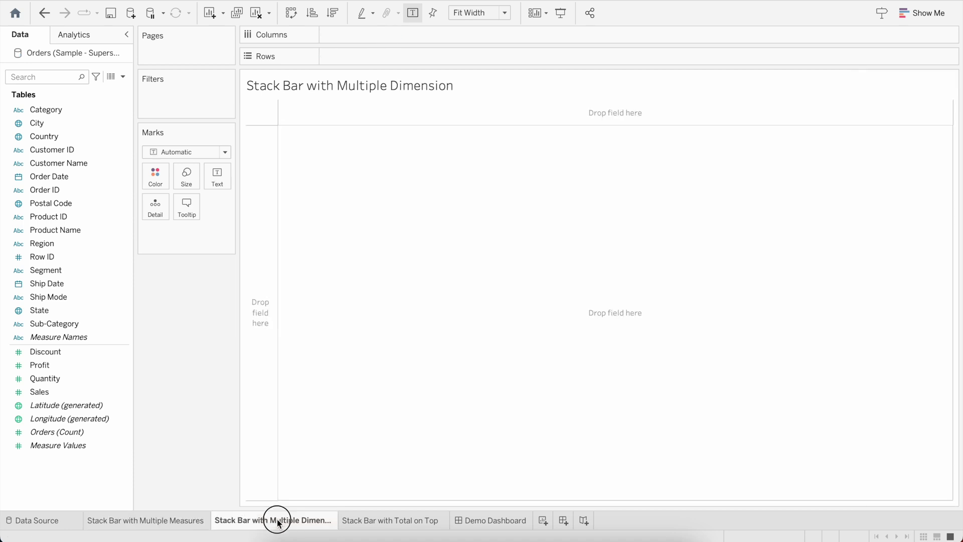
{"action": "left_click", "coordinate": [70, 113]}
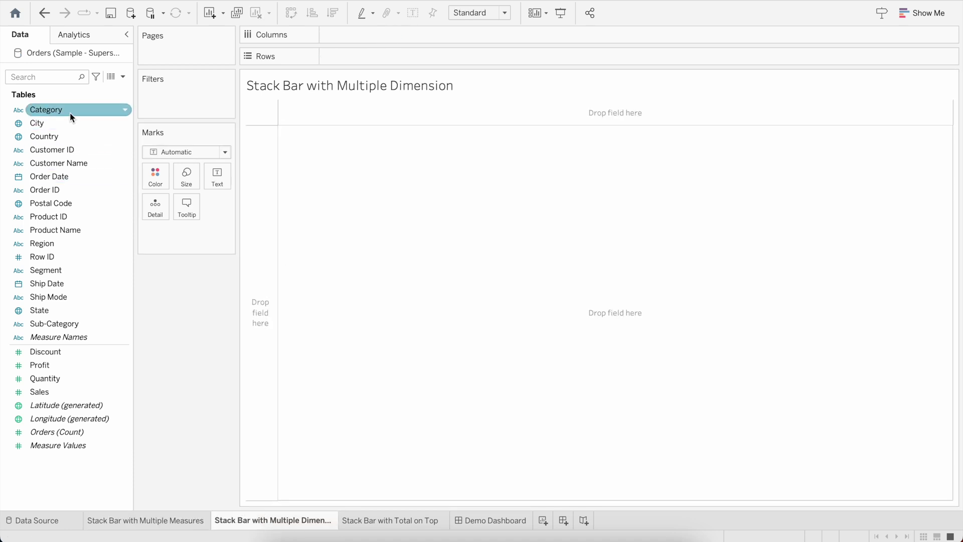
{"action": "left_click_drag", "start_coordinate": [71, 116], "coordinate": [393, 42]}
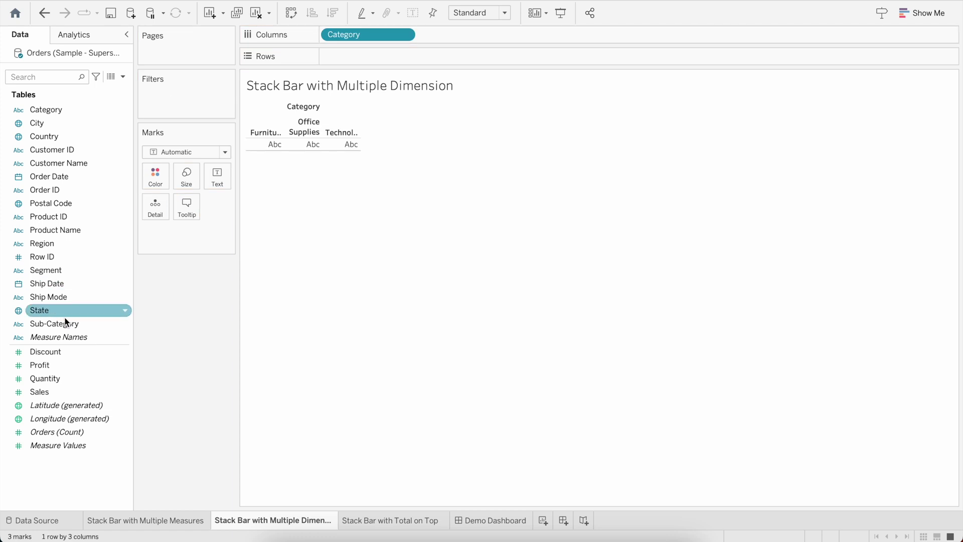
{"action": "left_click", "coordinate": [95, 272]}
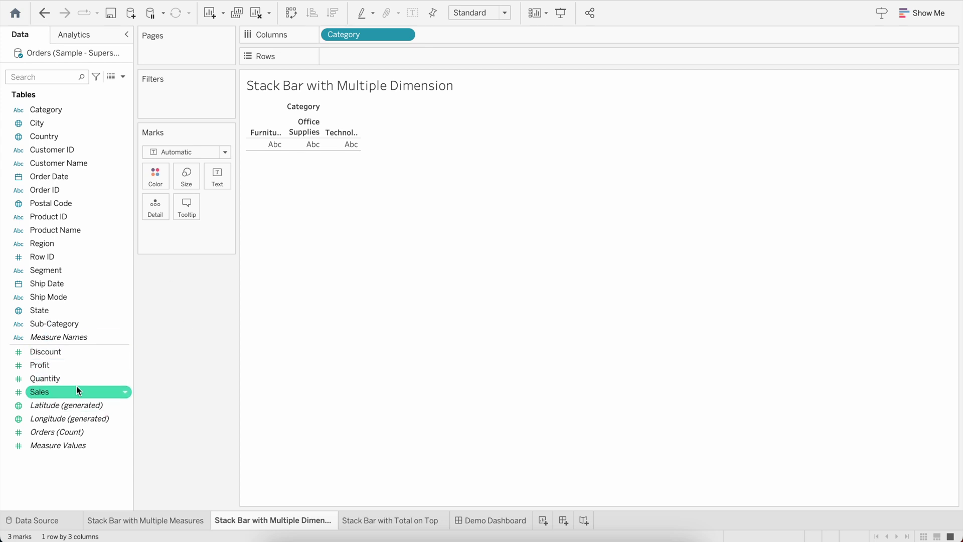
{"action": "mouse_move", "coordinate": [58, 392]}
{"action": "left_mouse_down"}
{"action": "mouse_move", "coordinate": [349, 95]}
{"action": "mouse_move", "coordinate": [381, 46]}
{"action": "mouse_move", "coordinate": [379, 55]}
{"action": "left_mouse_up"}
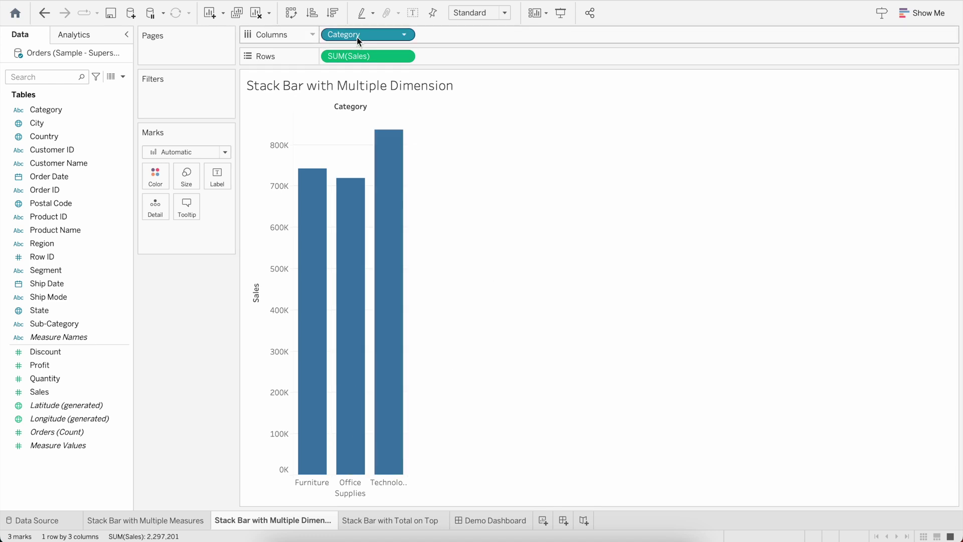
{"action": "mouse_move", "coordinate": [398, 188]}
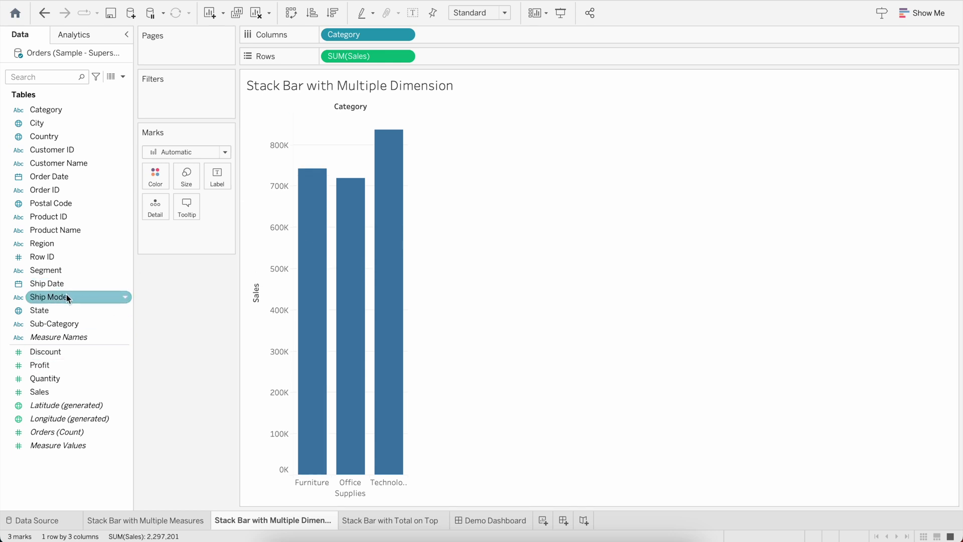
Drop Region on Color to stack Central, East, South and West segments in each bar.
{"action": "left_click", "coordinate": [67, 245]}
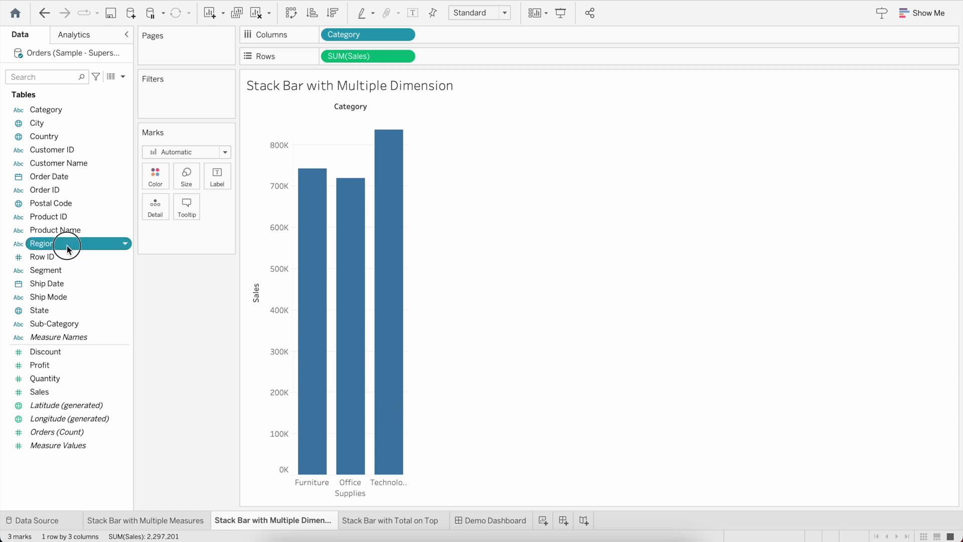
{"action": "left_click_drag", "start_coordinate": [67, 245], "coordinate": [155, 323]}
{"action": "left_click", "coordinate": [60, 247]}
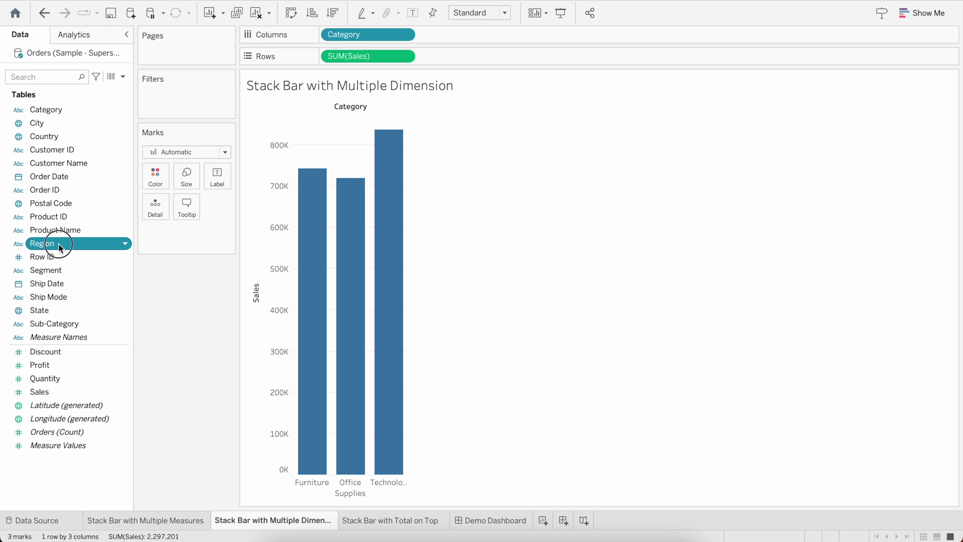
{"action": "left_click_drag", "start_coordinate": [59, 248], "coordinate": [156, 179]}
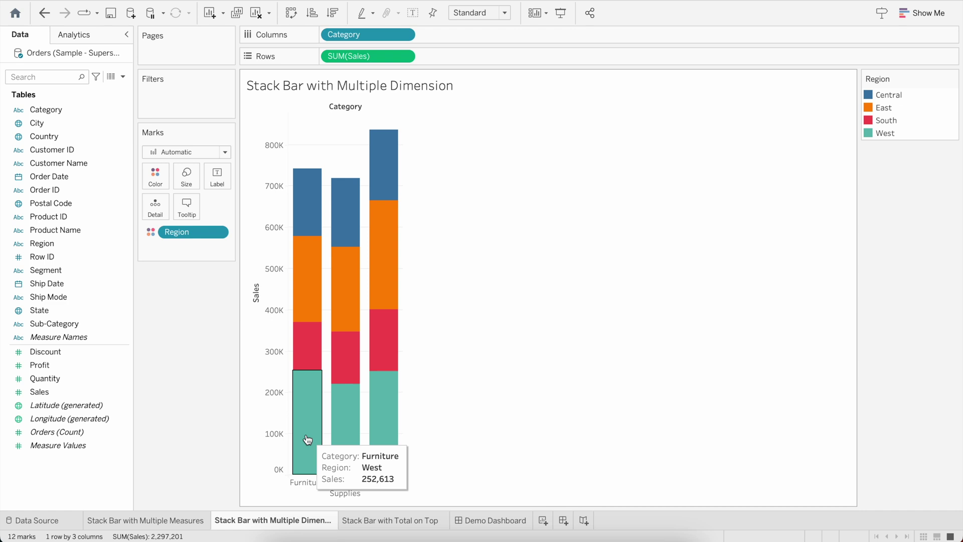
Read the Furniture bar's Region tooltips, then return to the Stack Bar with Multiple Measures sheet.
{"action": "mouse_move", "coordinate": [309, 201]}
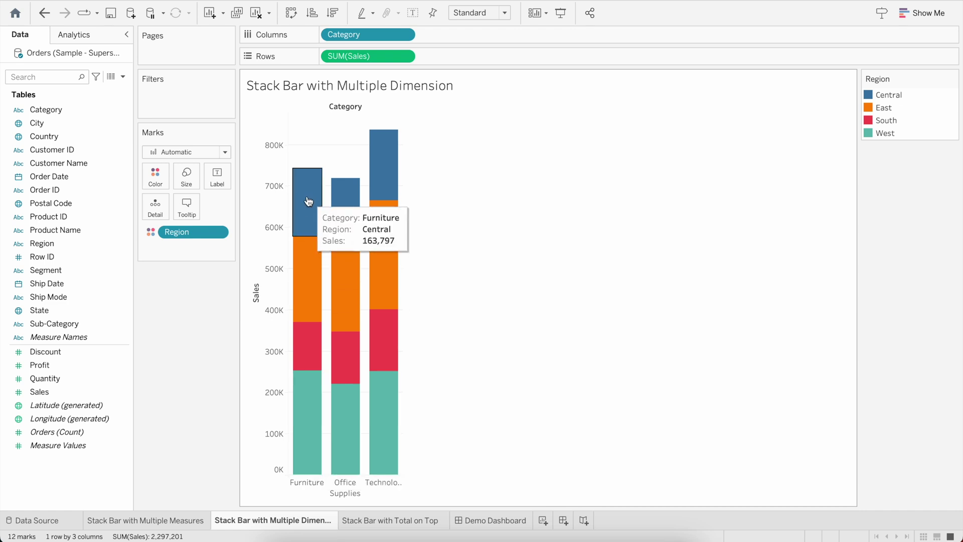
{"action": "mouse_move", "coordinate": [303, 265]}
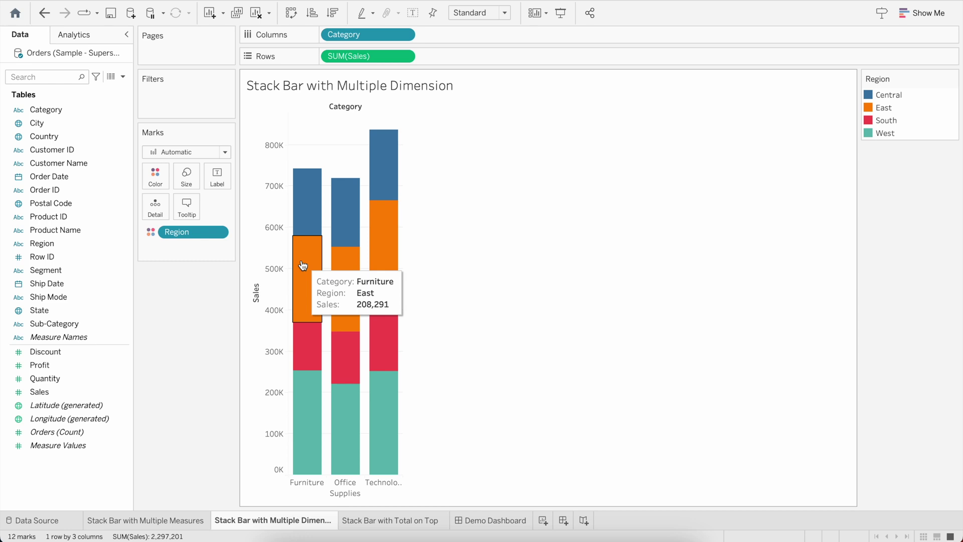
{"action": "mouse_move", "coordinate": [304, 354]}
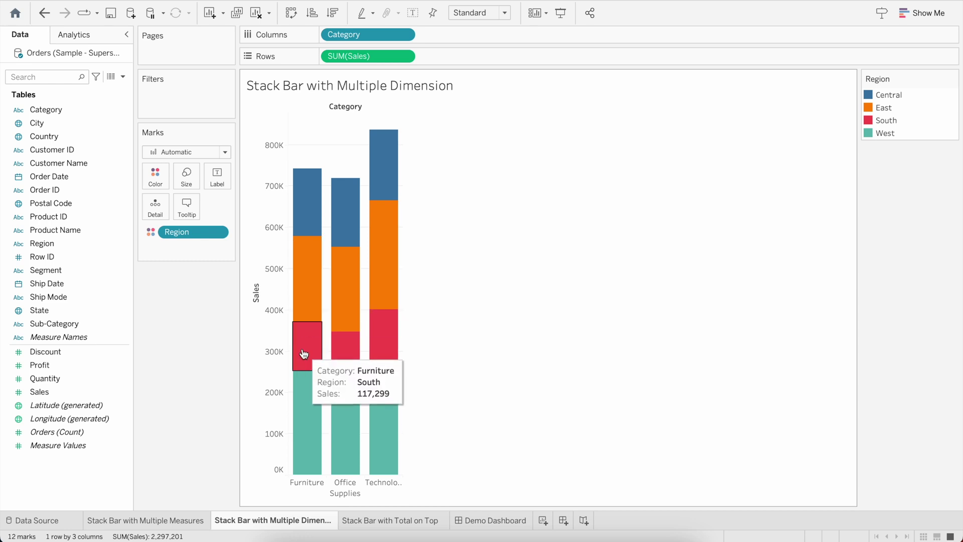
{"action": "mouse_move", "coordinate": [304, 393]}
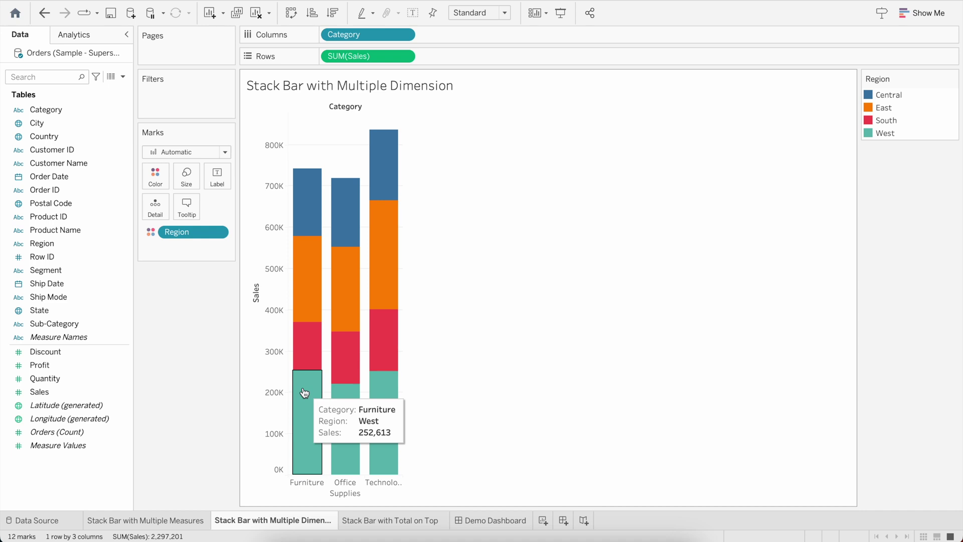
{"action": "left_click", "coordinate": [181, 522]}
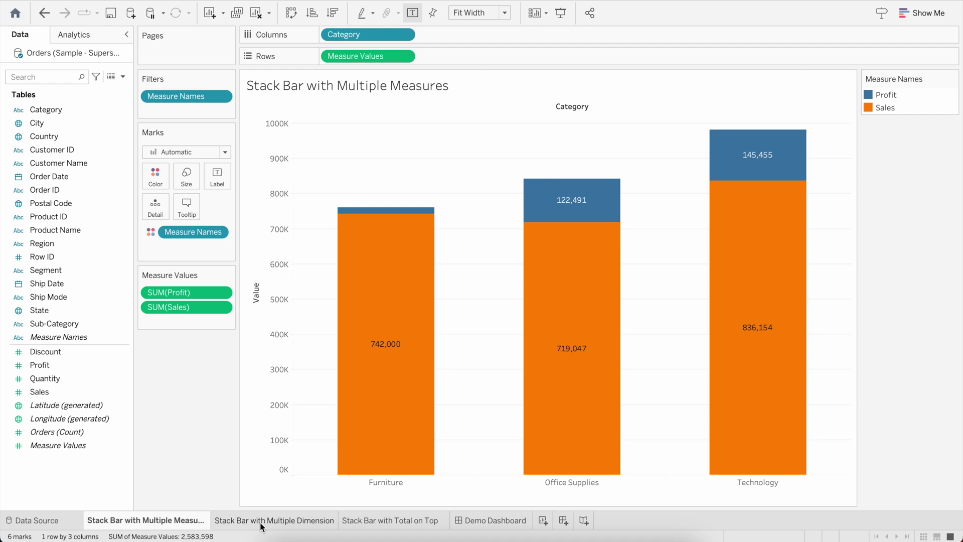
Move between the two sheets, ending on the Region-stacked Stack Bar with Multiple Dimension chart.
{"action": "left_click", "coordinate": [257, 520]}
{"action": "left_click", "coordinate": [172, 520]}
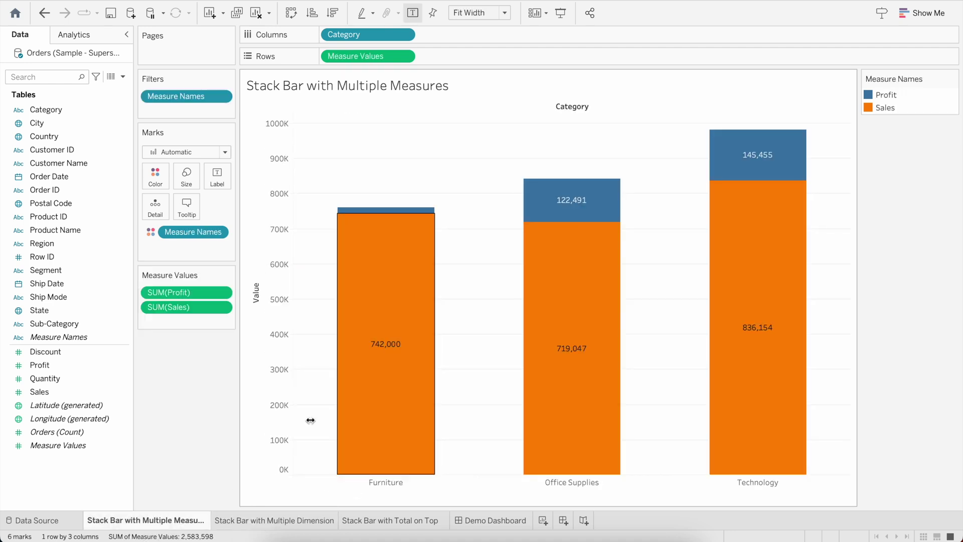
{"action": "mouse_move", "coordinate": [383, 232]}
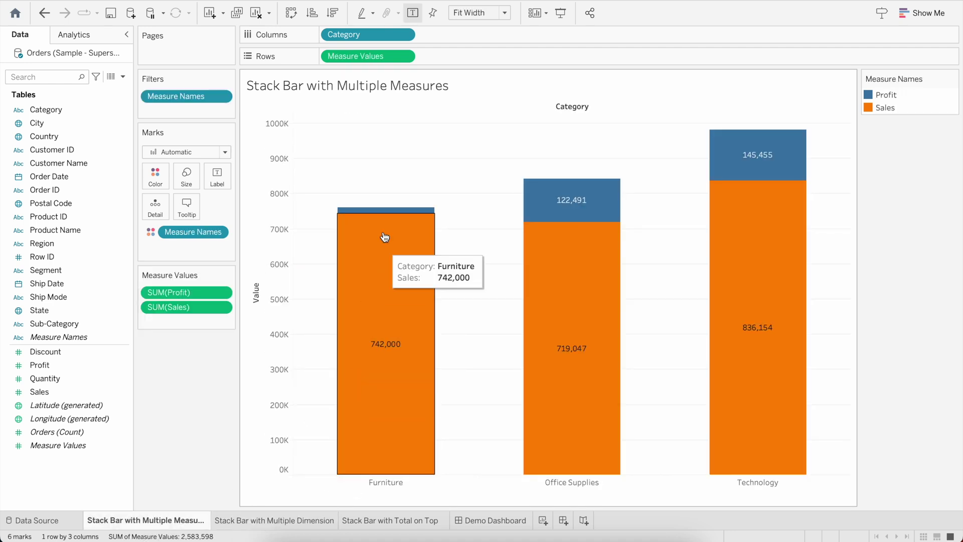
{"action": "left_click", "coordinate": [257, 520]}
{"action": "mouse_move", "coordinate": [332, 322]}
{"action": "mouse_move", "coordinate": [304, 298]}
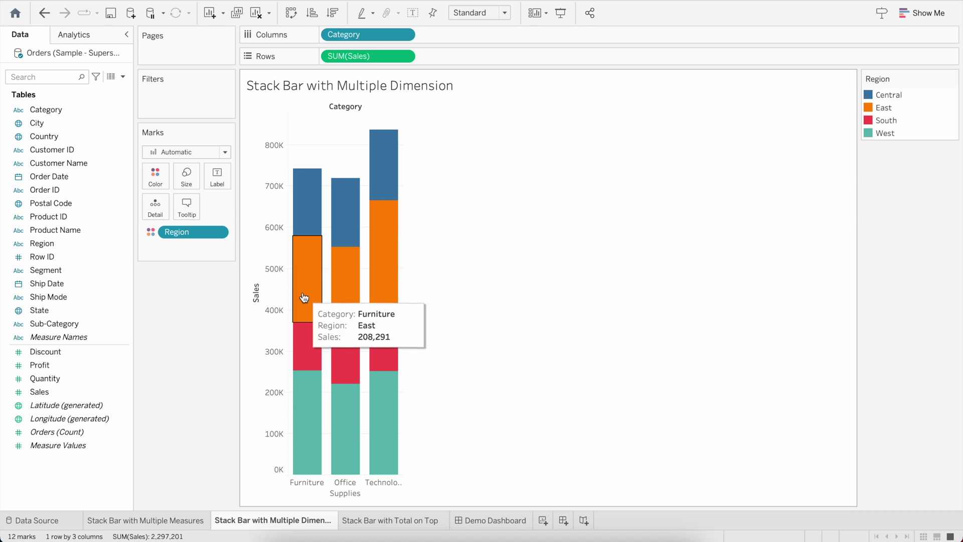